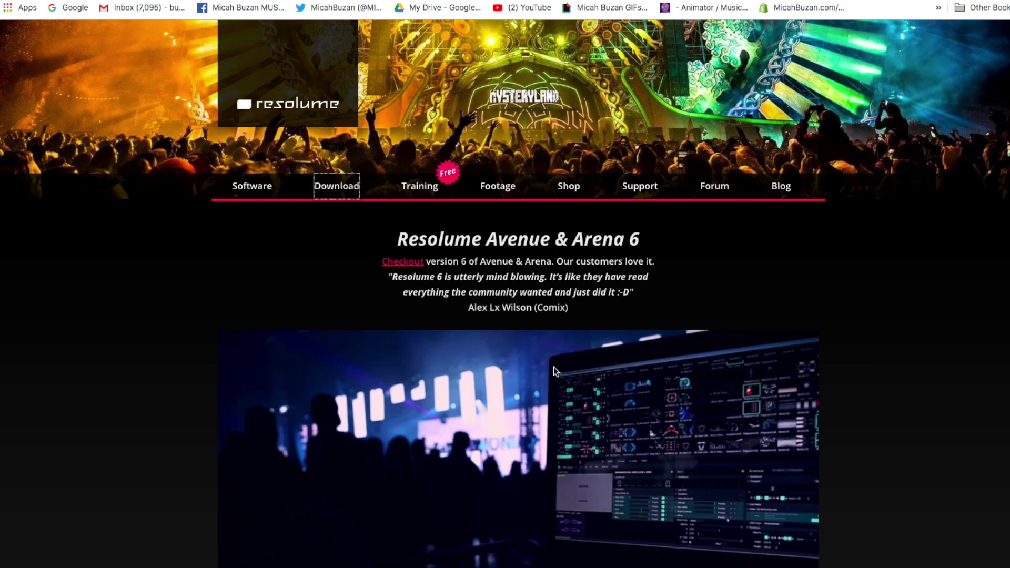
# Step: Scroll down the Resolume Download page and start the Alley 2.0 installer download
pyautogui.scroll(-4, 553, 368)
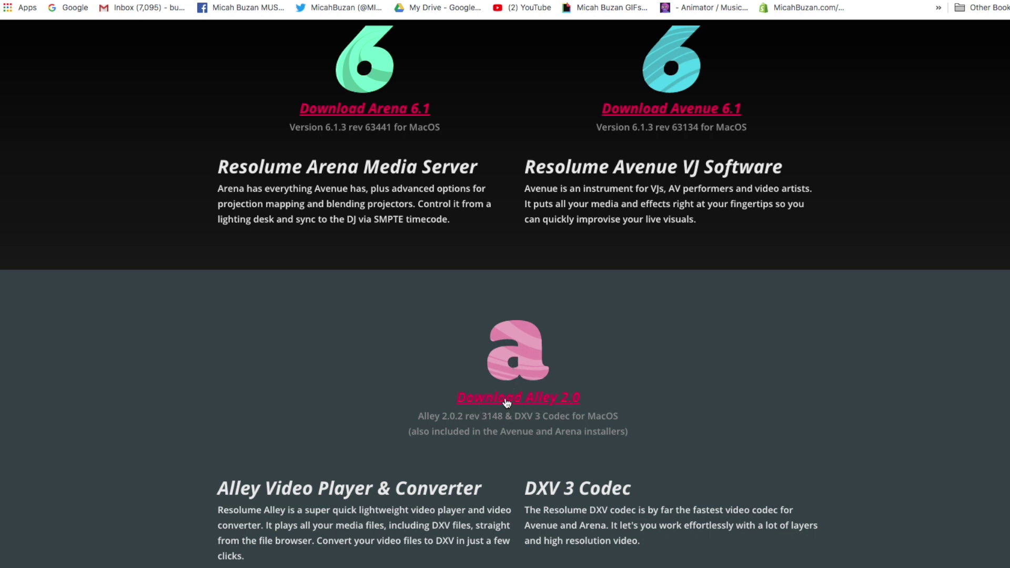
pyautogui.click(544, 402)
# Step: Load the Psycho Worm Straight Alpha ProRes 4444 .mov from Downloads into Alley
pyautogui.scroll(-3, 621, 302)
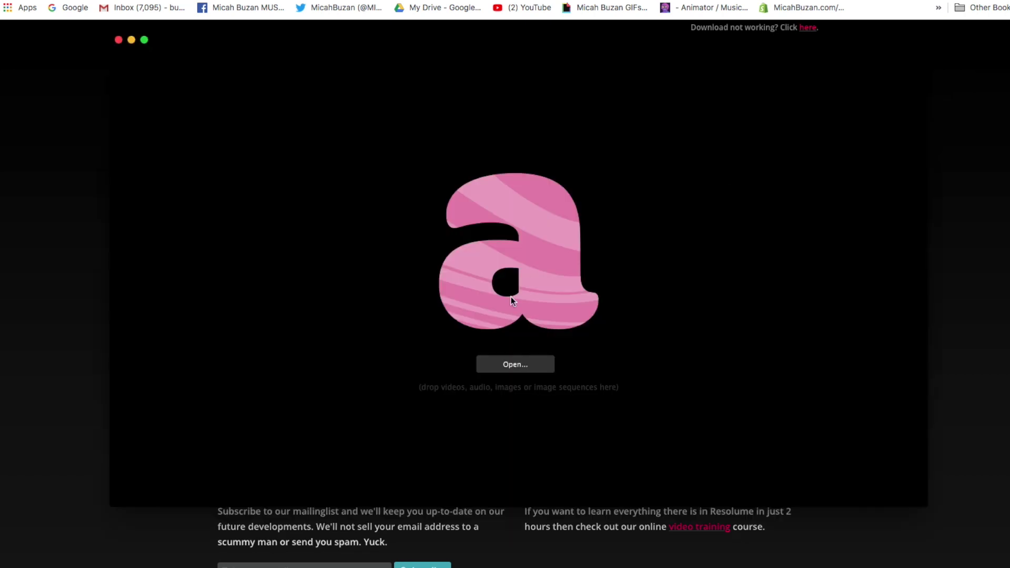
pyautogui.click(516, 365)
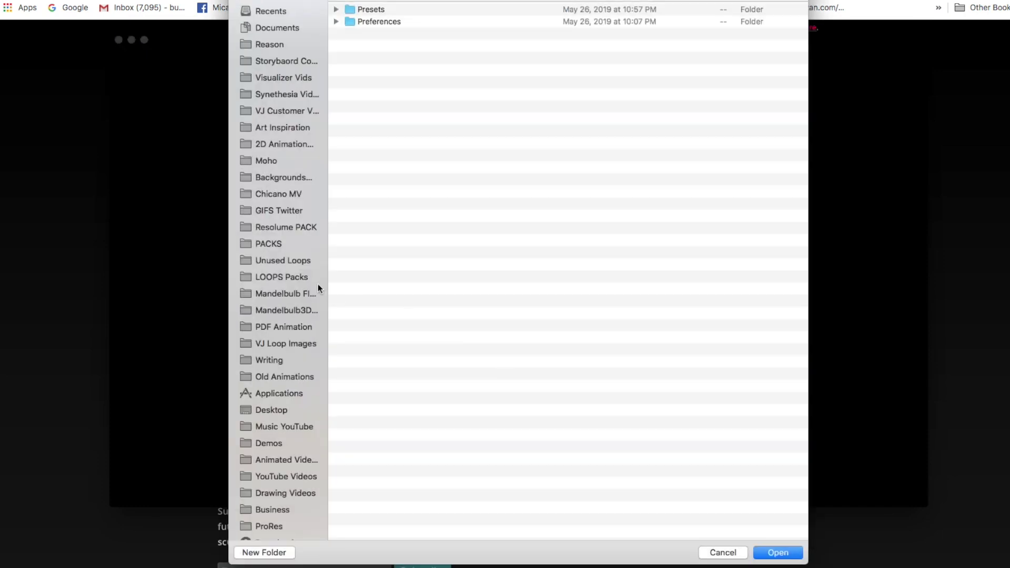
pyautogui.scroll(-8, 294, 289)
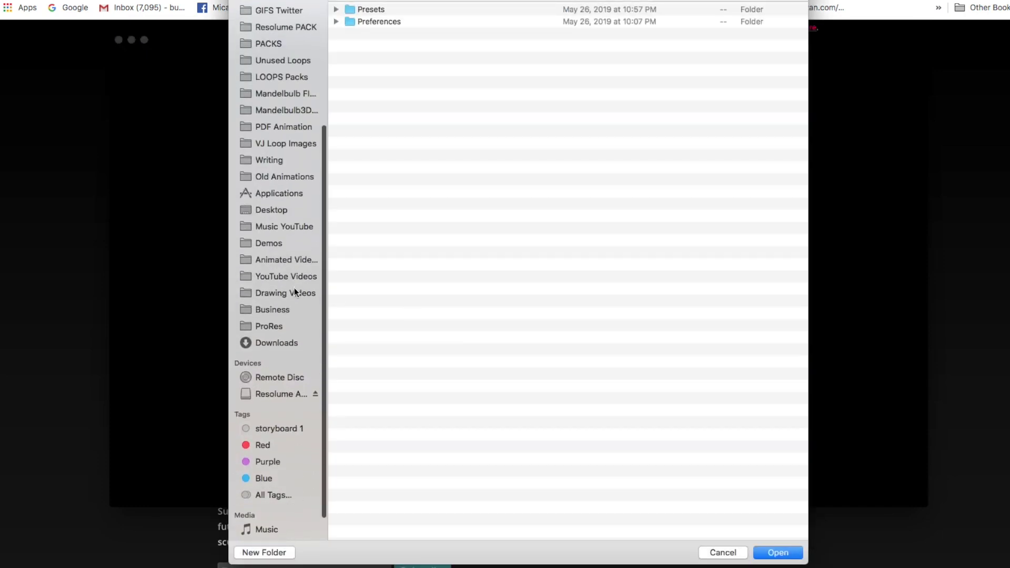
pyautogui.click(281, 343)
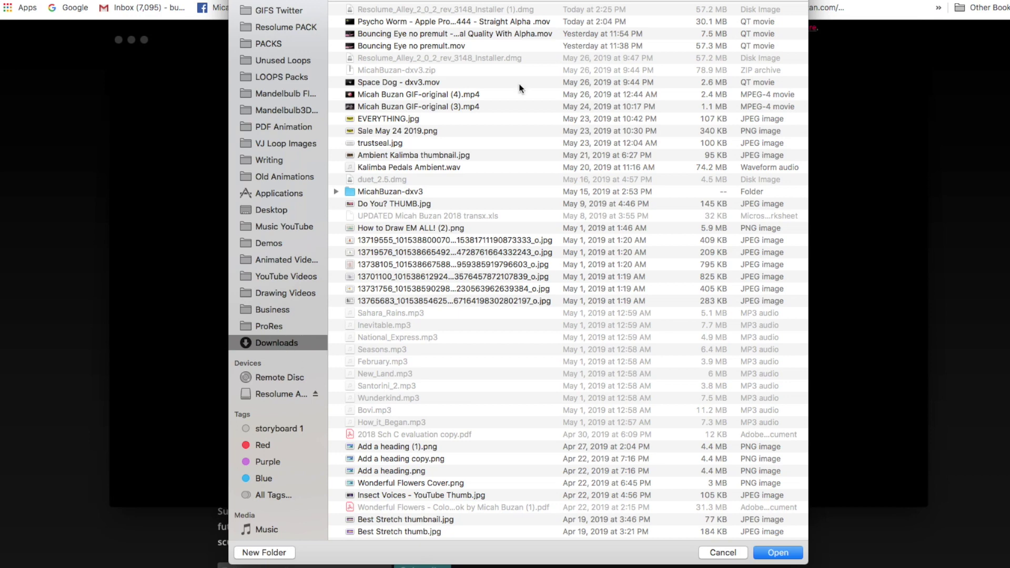
pyautogui.click(466, 21)
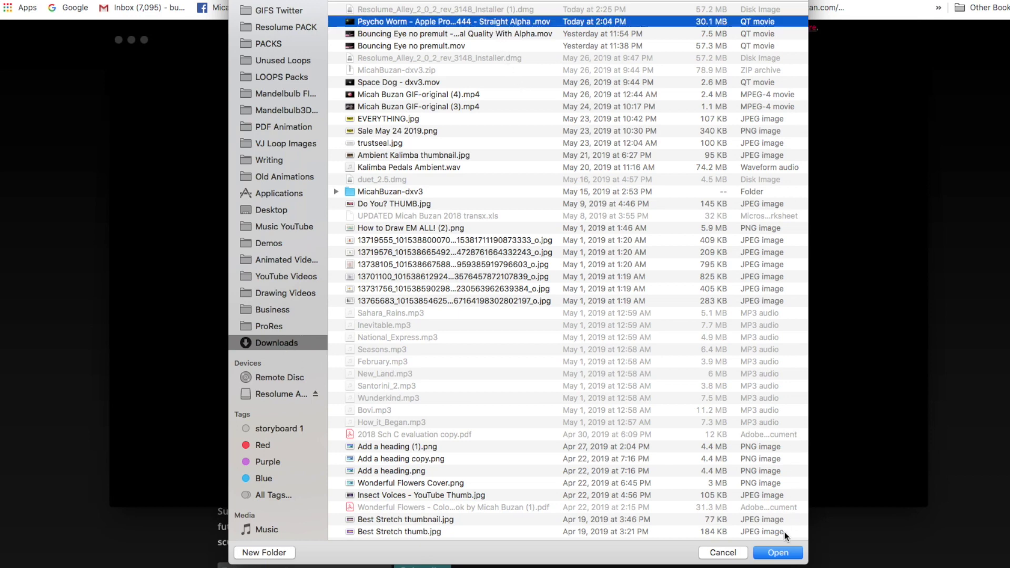
pyautogui.click(778, 554)
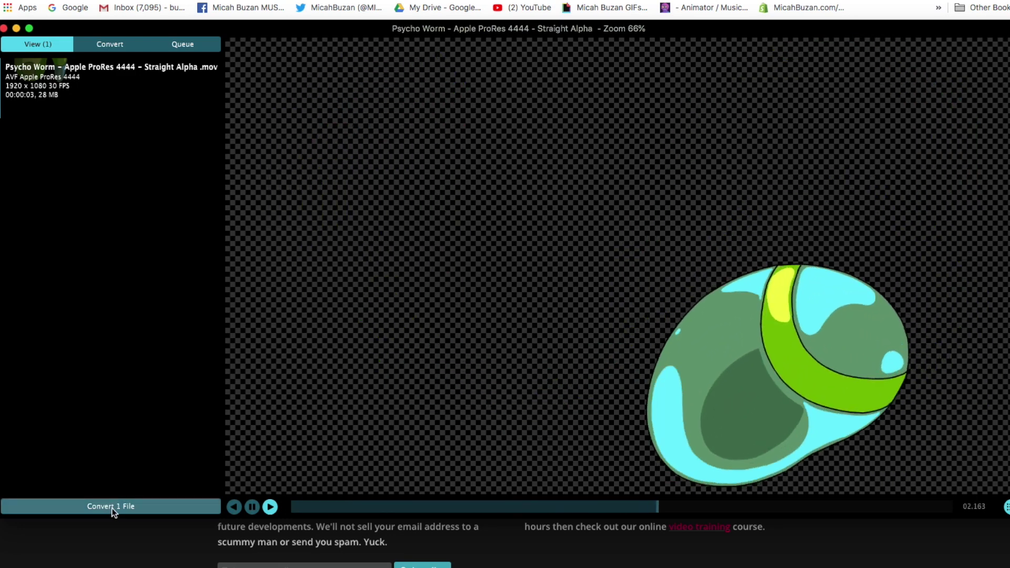
# Step: Convert the Psycho Worm clip using the DXV Normal Quality With Alpha preset
pyautogui.click(112, 506)
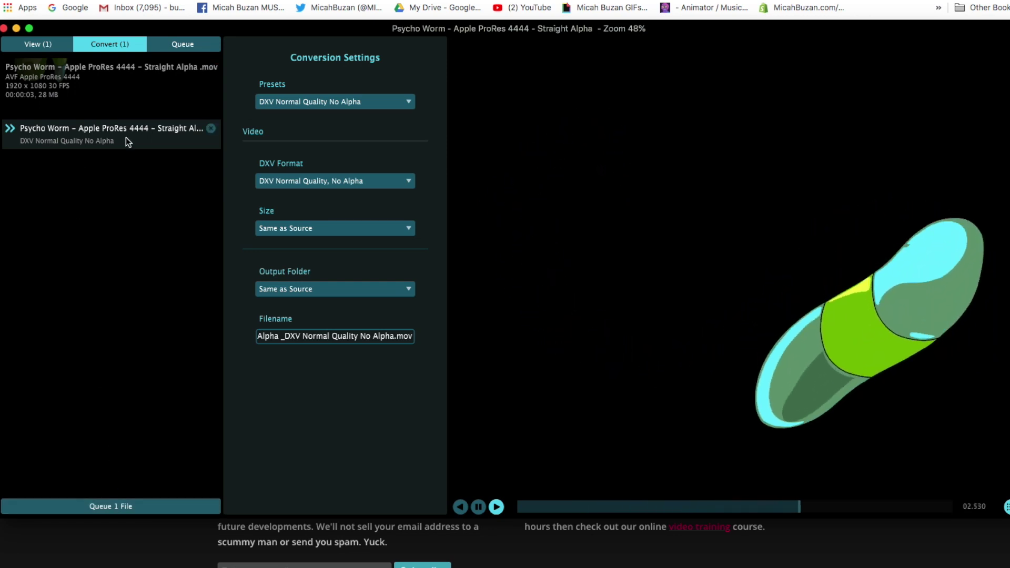
pyautogui.click(336, 104)
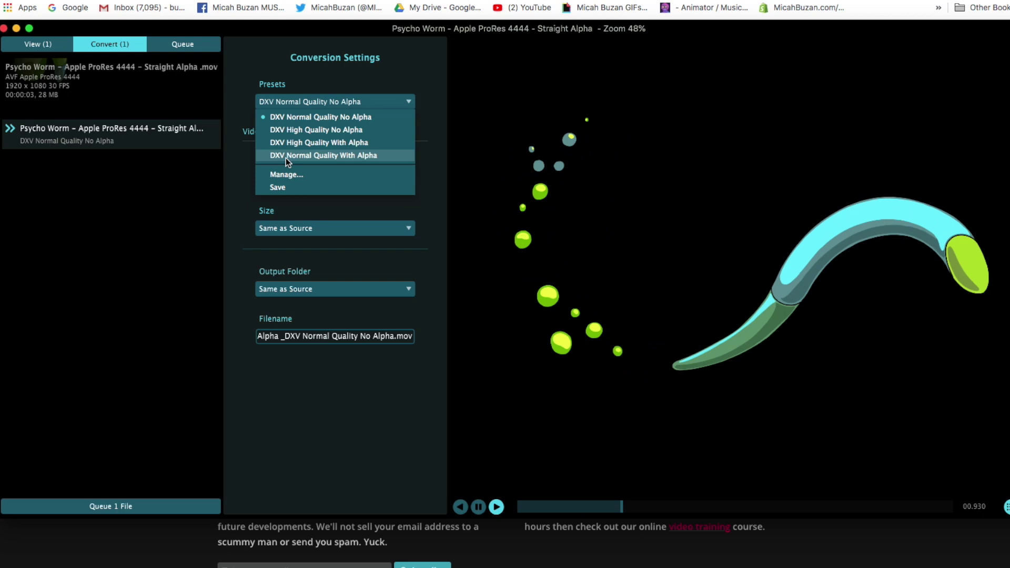
pyautogui.click(337, 157)
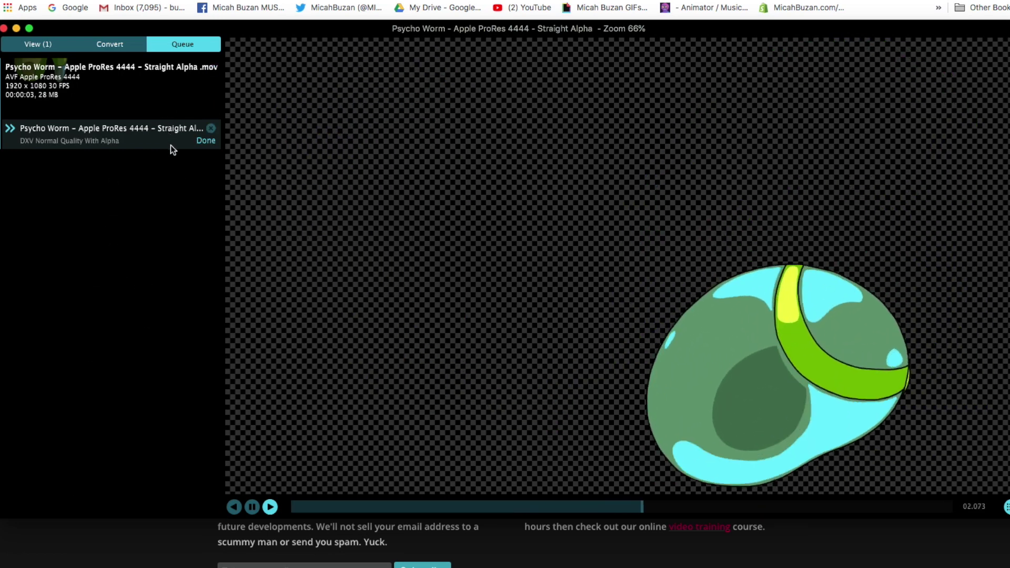
# Step: View the converted result, then remove its queue entry and the Psycho Worm clip
pyautogui.click(203, 141)
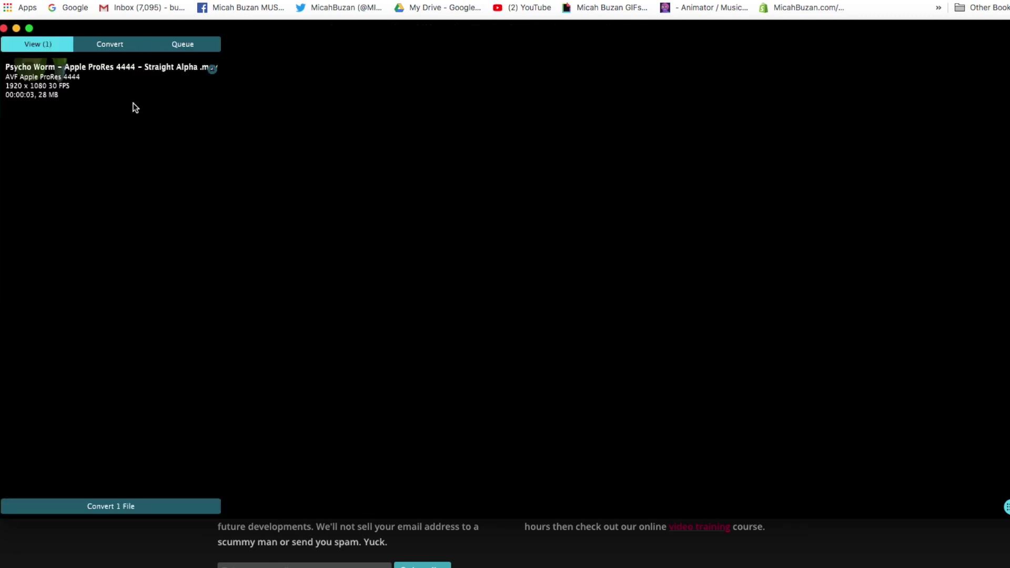
pyautogui.click(213, 68)
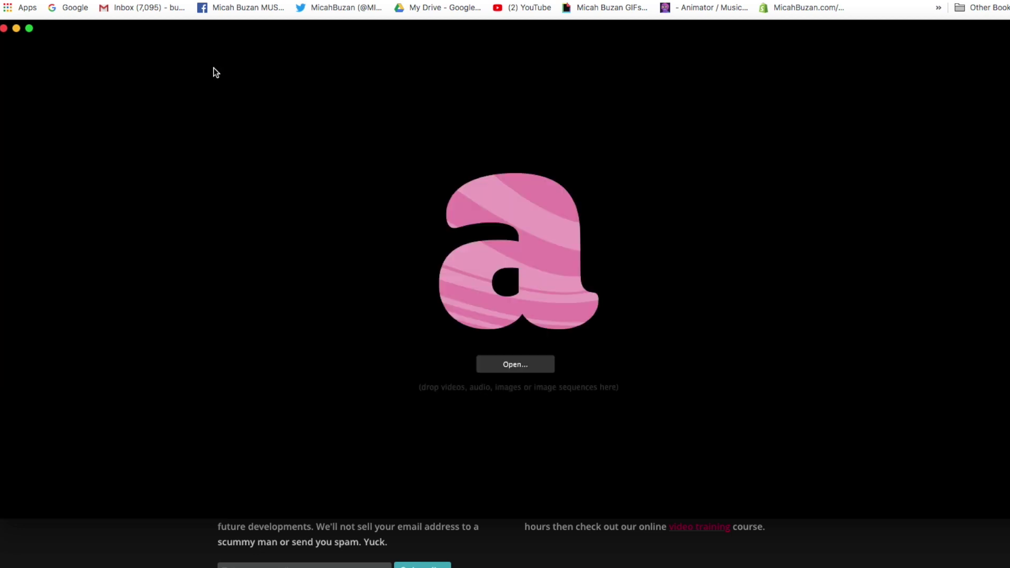
# Step: Load the Big Manta Ray, Fire Plant and Bubble Beauty .mov files from the ProRes folder
pyautogui.click(526, 364)
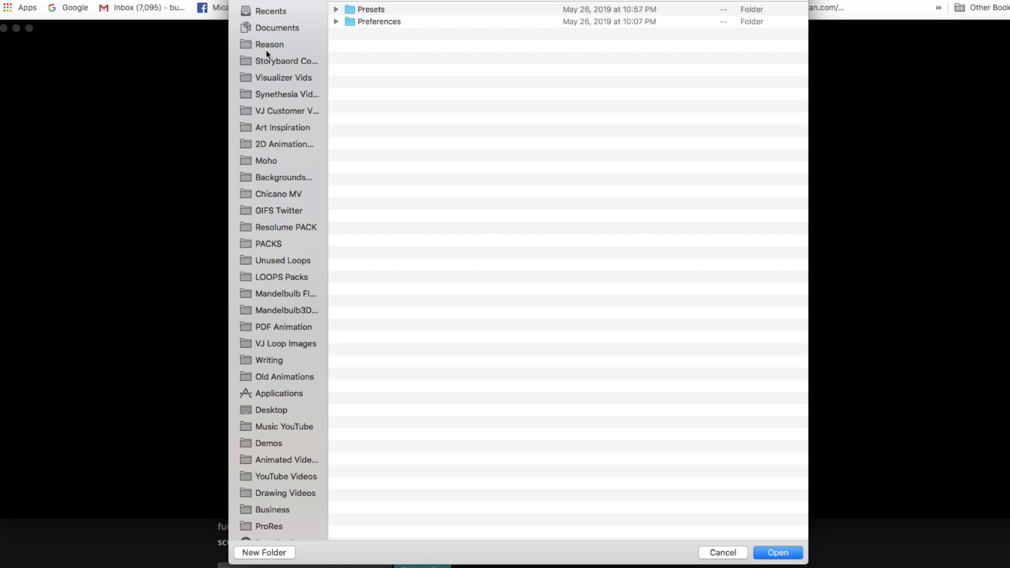
pyautogui.scroll(-5, 288, 280)
pyautogui.click(268, 365)
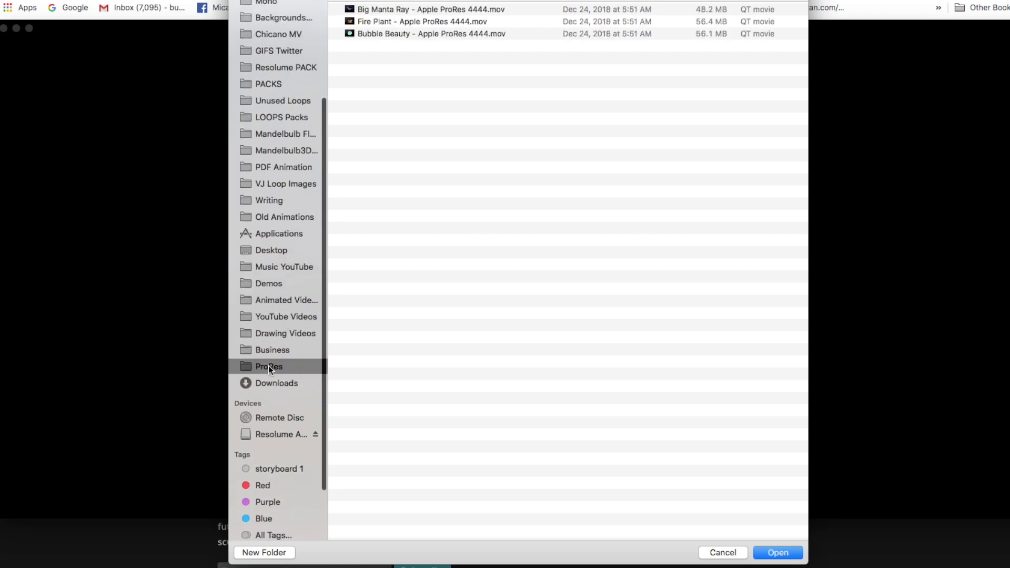
pyautogui.click(429, 11)
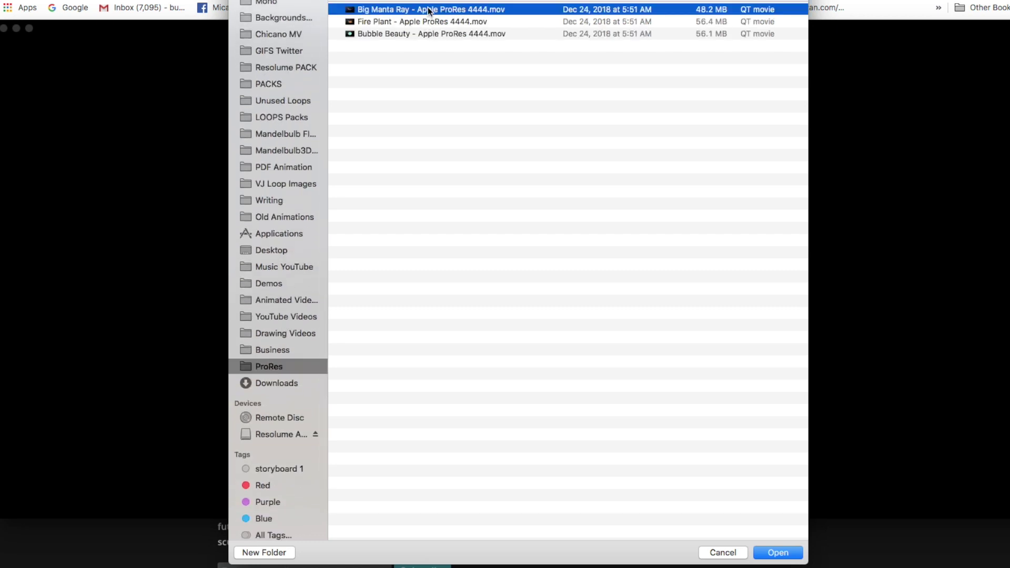
pyautogui.keyDown('shift'); pyautogui.click(446, 33); pyautogui.keyUp('shift')
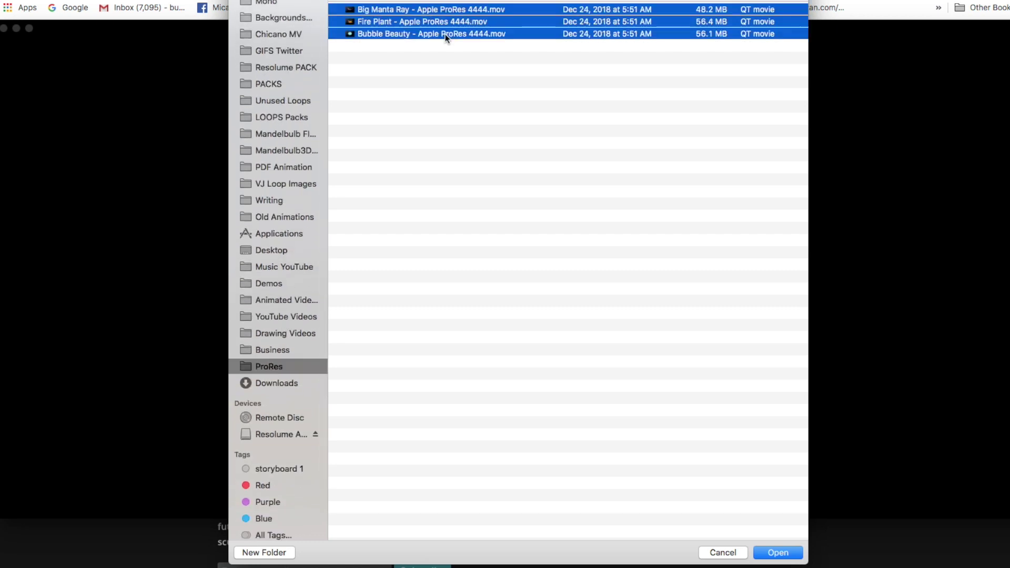
pyautogui.click(782, 553)
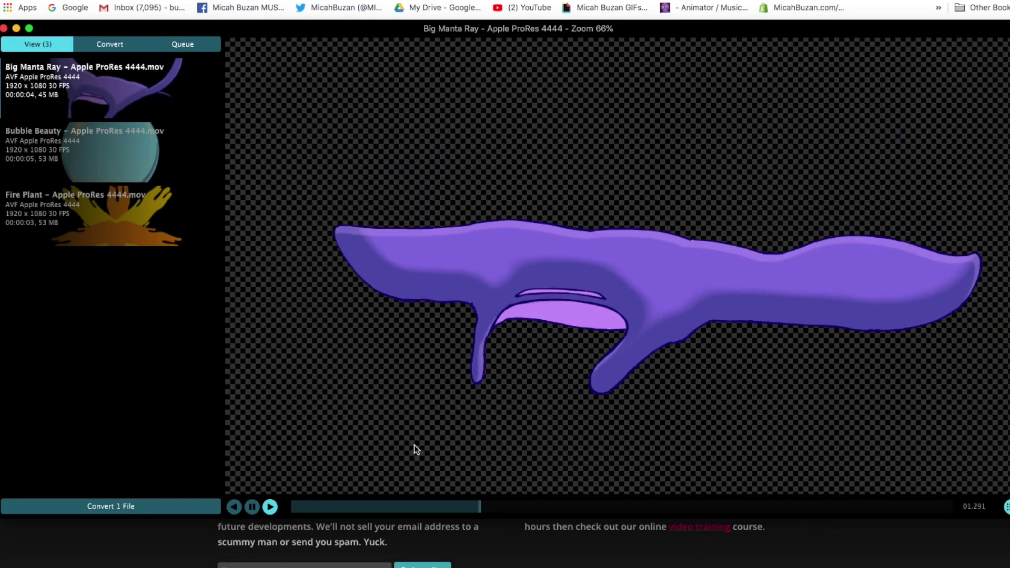
# Step: Preview Bubble Beauty, Fire Plant and Big Manta Ray, then select all three for conversion
pyautogui.click(99, 161)
pyautogui.click(102, 213)
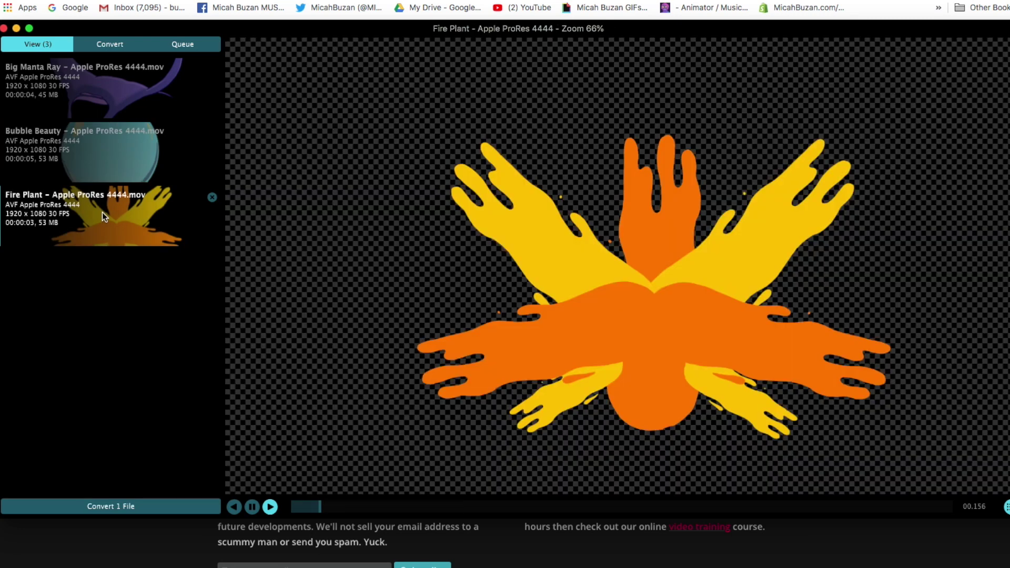
pyautogui.click(112, 95)
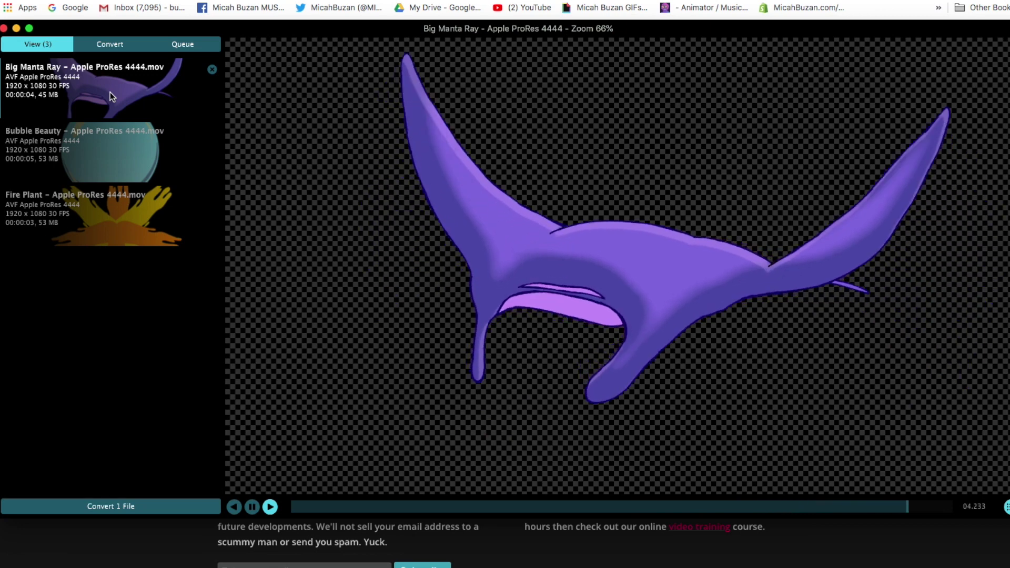
pyautogui.keyDown('shift'); pyautogui.click(104, 217); pyautogui.keyUp('shift')
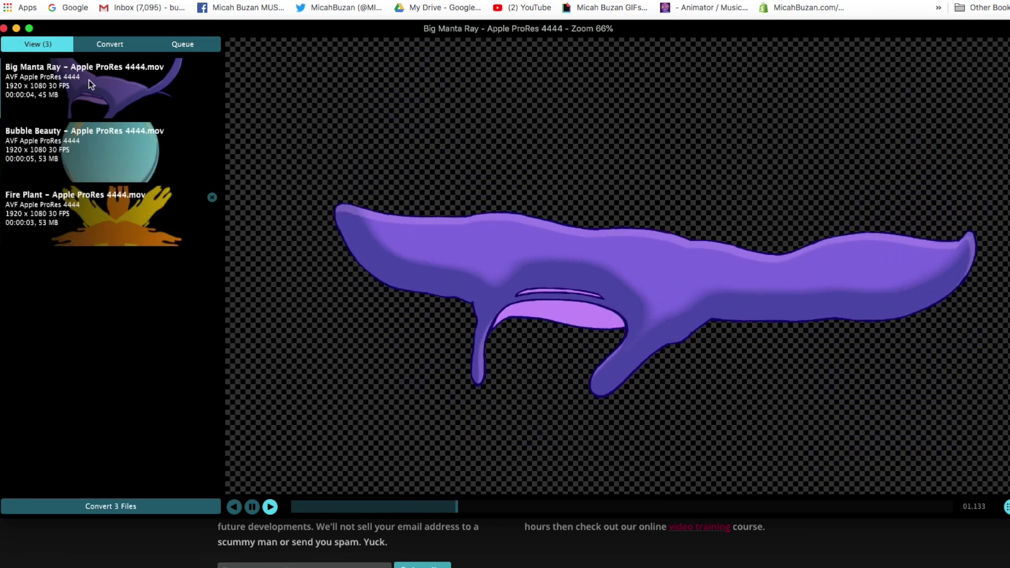
# Step: Queue all three clips for conversion with the DXV Normal Quality With Alpha preset
pyautogui.click(122, 508)
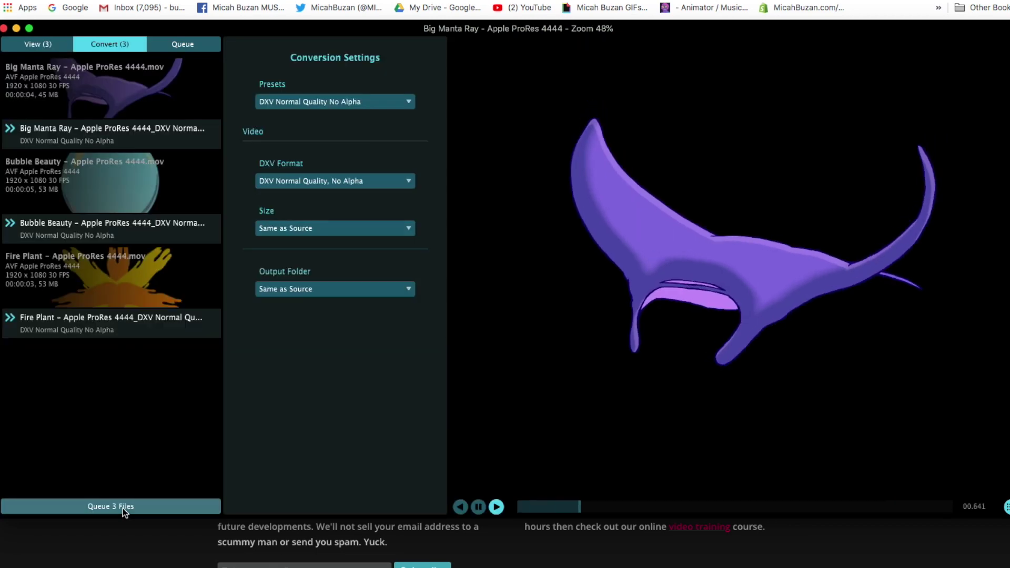
pyautogui.click(362, 102)
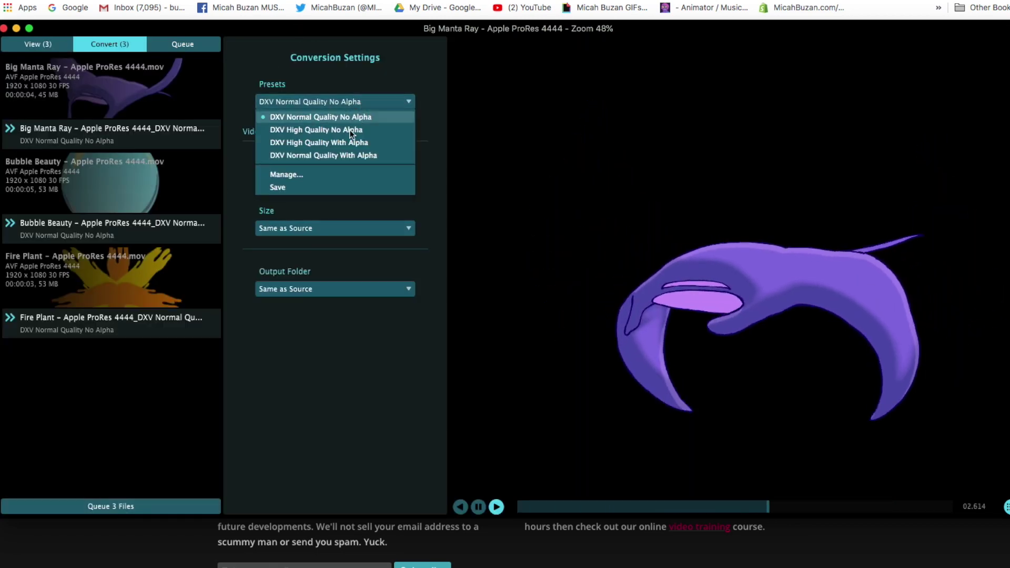
pyautogui.click(356, 158)
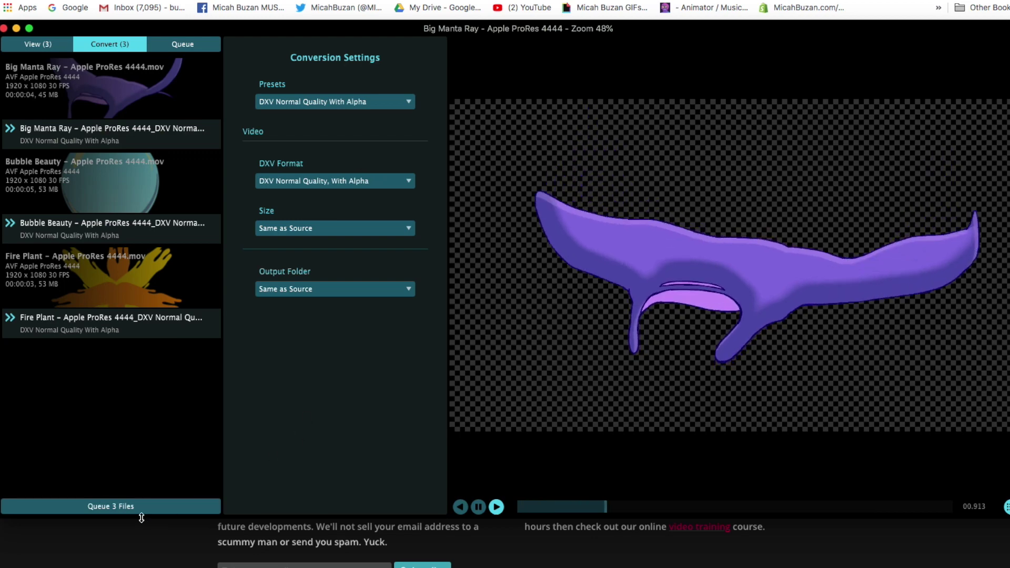
pyautogui.click(110, 506)
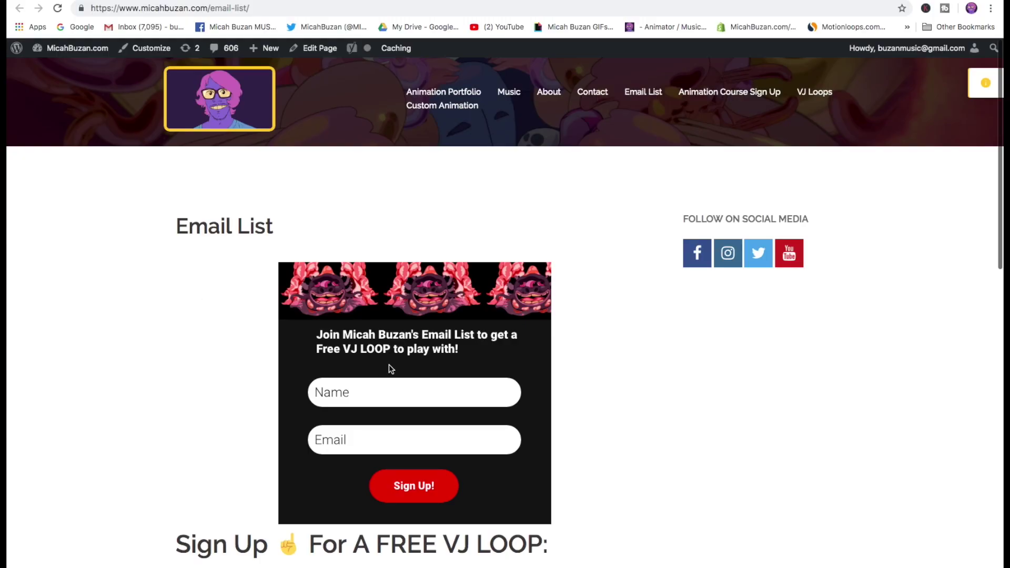
# Step: Enter a name in the sign-up form's Name field and an e-mail address in Email
pyautogui.scroll(-3, 389, 366)
pyautogui.click(359, 196)
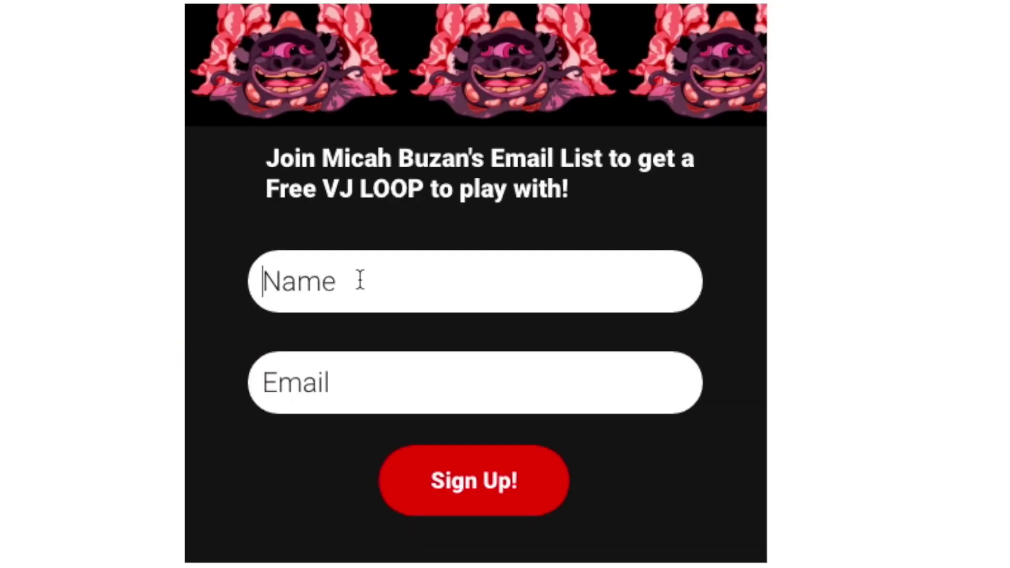
pyautogui.write('Cool Person')
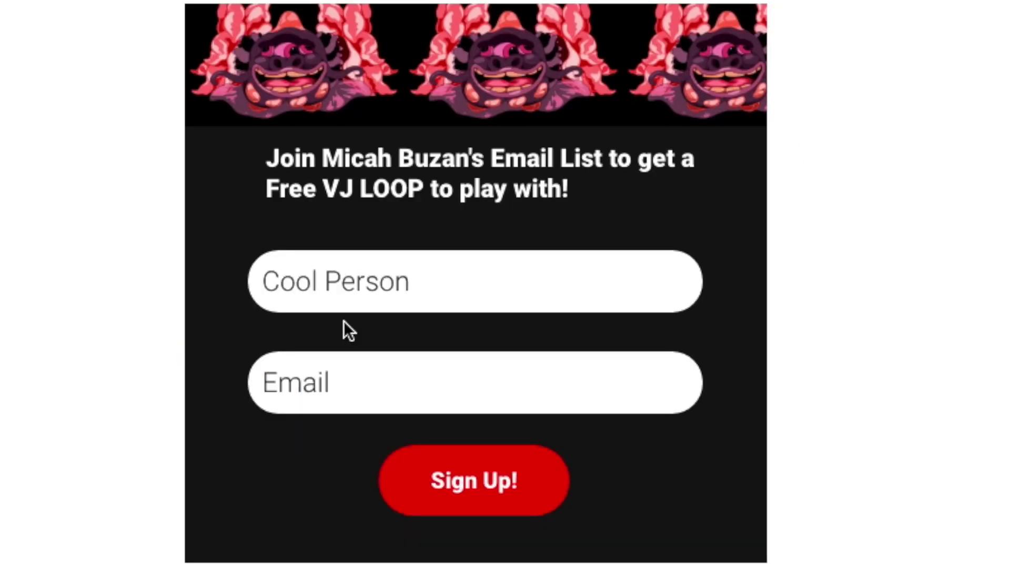
pyautogui.click(352, 379)
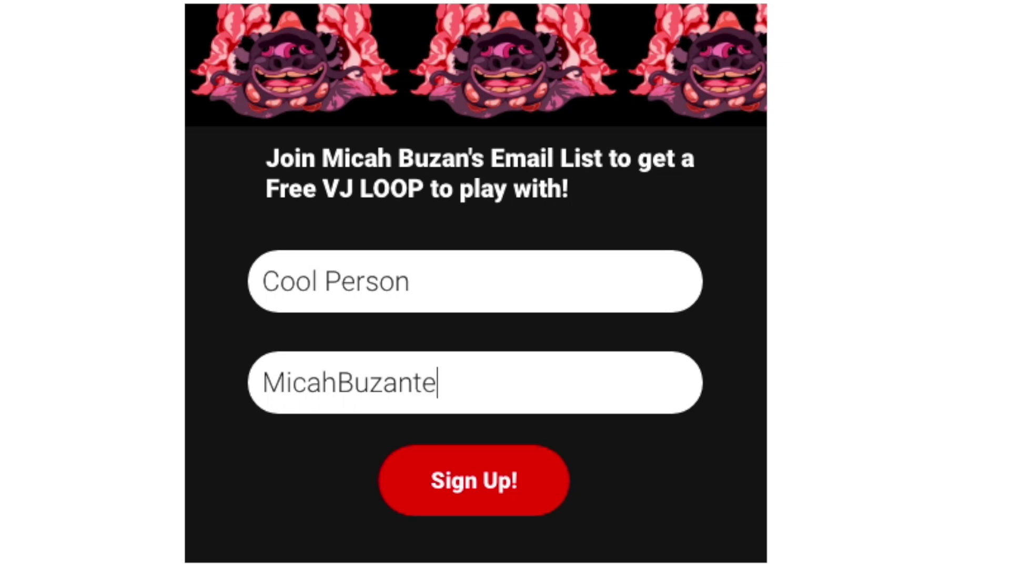
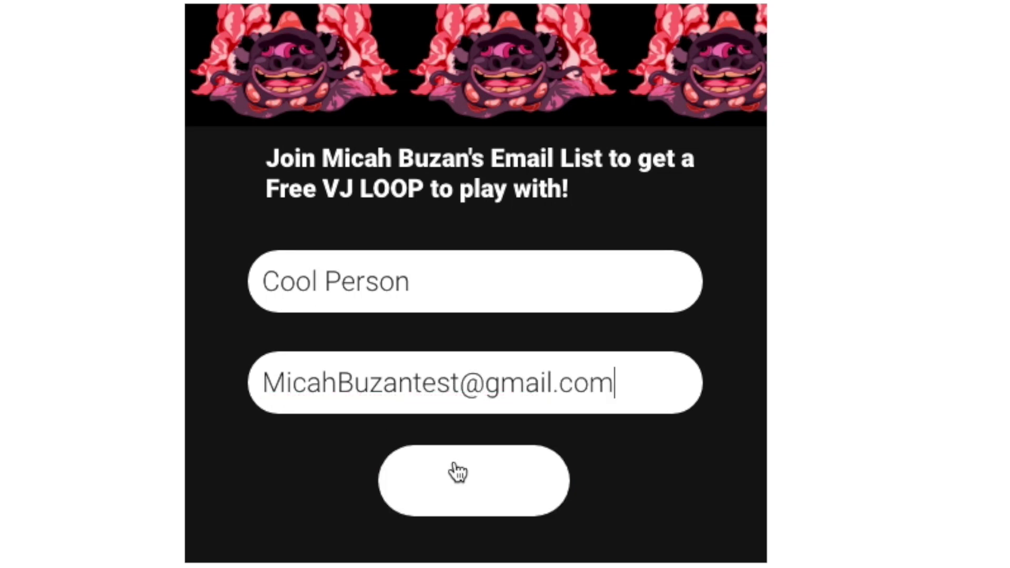